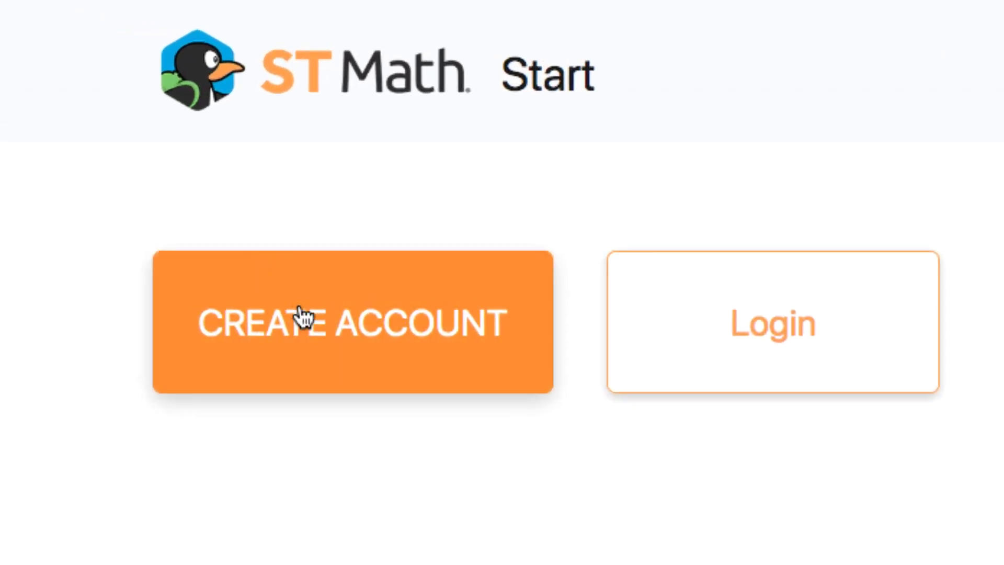
- Create a parent account with first name, last name and email, then confirm it
{"action": "left_click", "coordinate": [134, 141]}
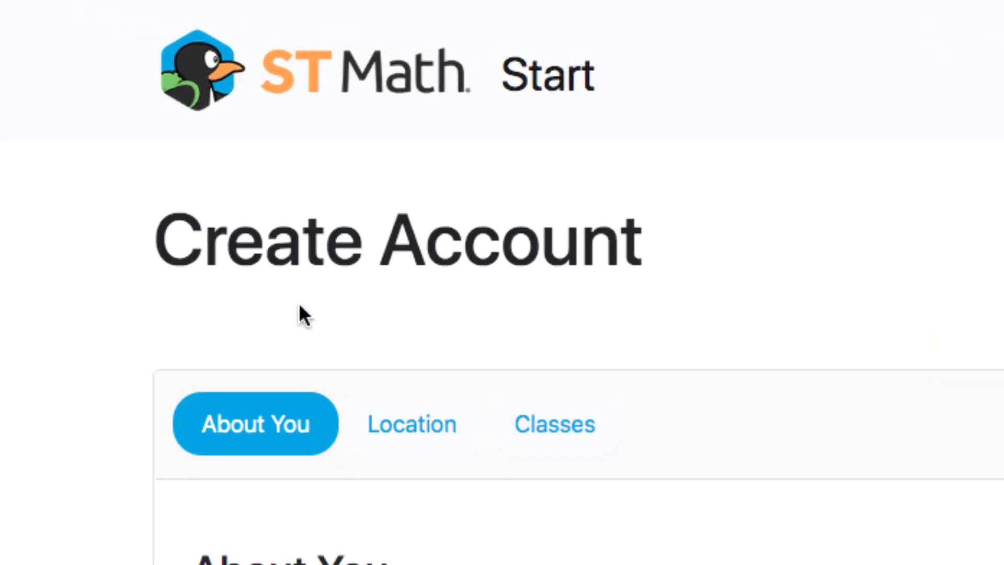
{"action": "left_click", "coordinate": [392, 471]}
{"action": "type", "text": "George"}
{"action": "key", "text": "Tab"}
{"action": "type", "text": "Clooney"}
{"action": "key", "text": "Tab"}
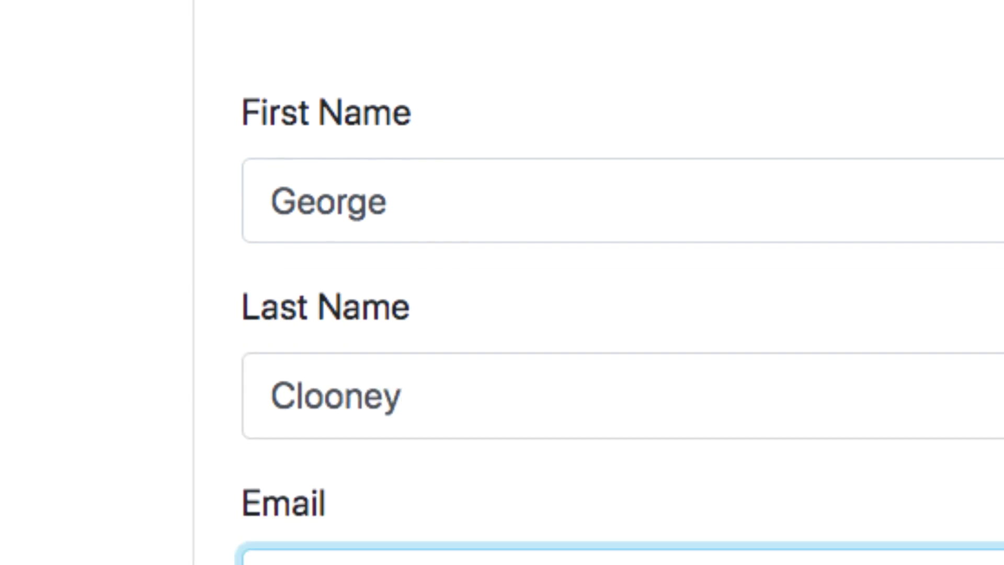
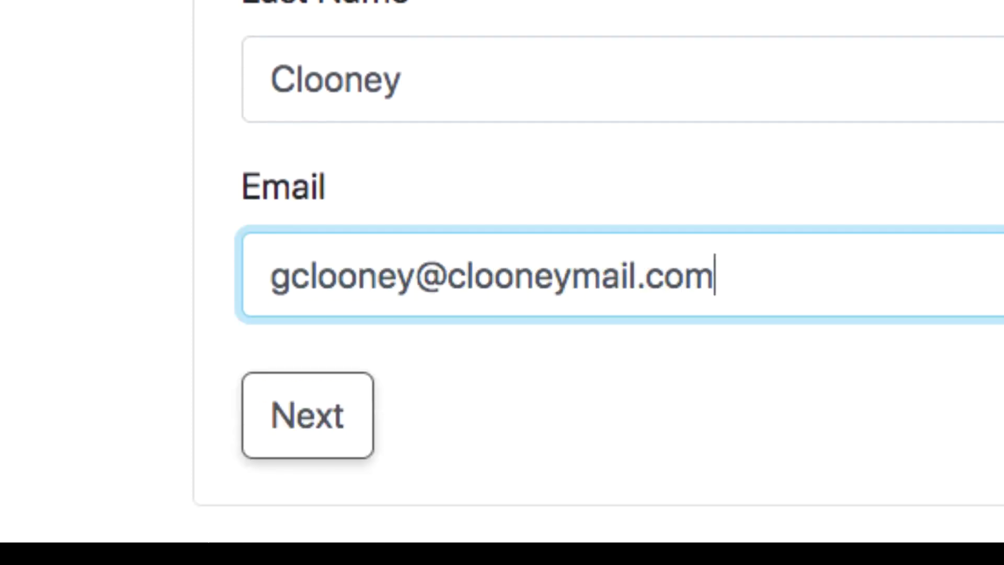
{"action": "left_click", "coordinate": [307, 415]}
{"action": "left_click", "coordinate": [283, 486]}
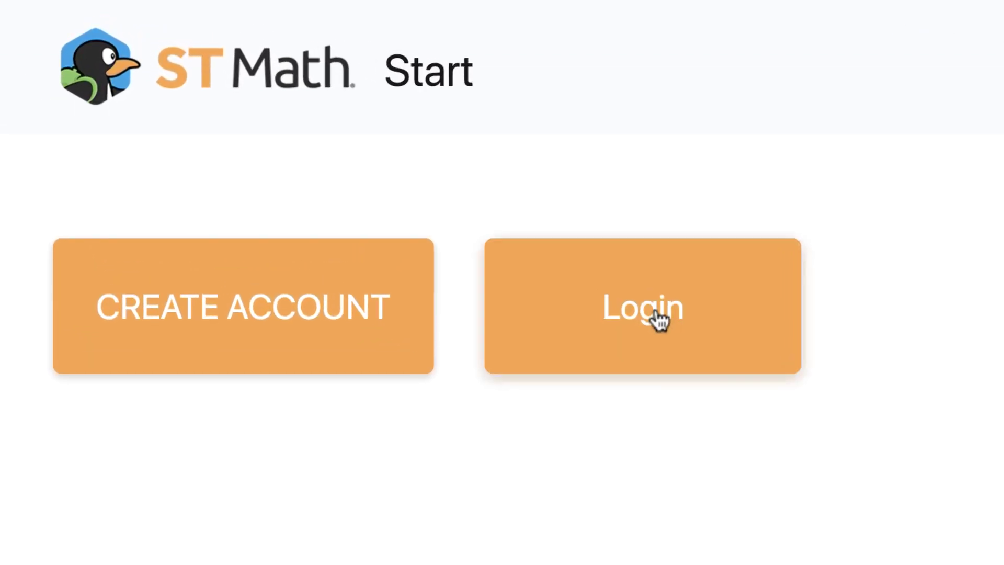
- Log in through the Parent/Educator Login form with the account username and password
{"action": "left_click", "coordinate": [659, 317]}
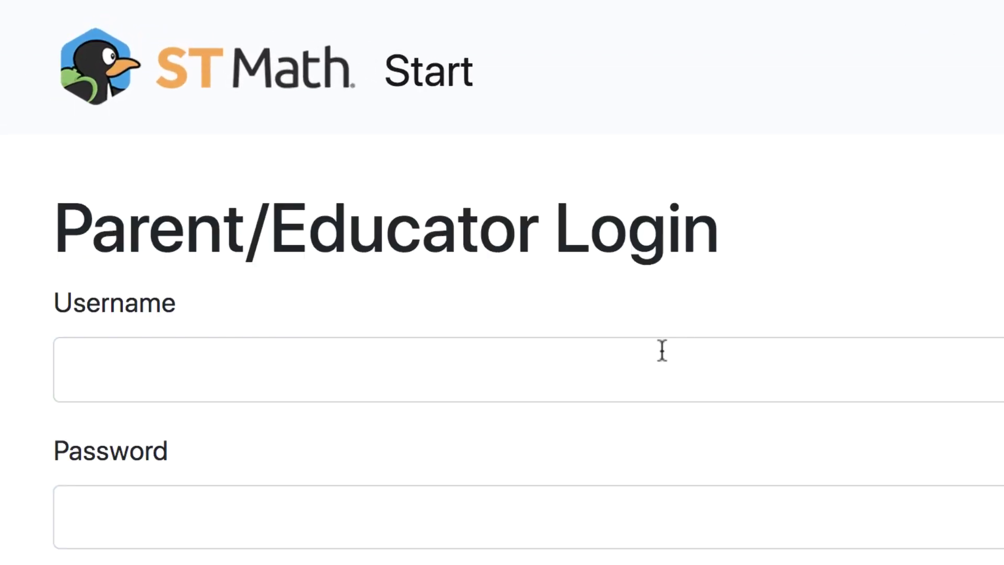
{"action": "left_click", "coordinate": [466, 394]}
{"action": "type", "text": "remgclooney4"}
{"action": "key", "text": "Tab"}
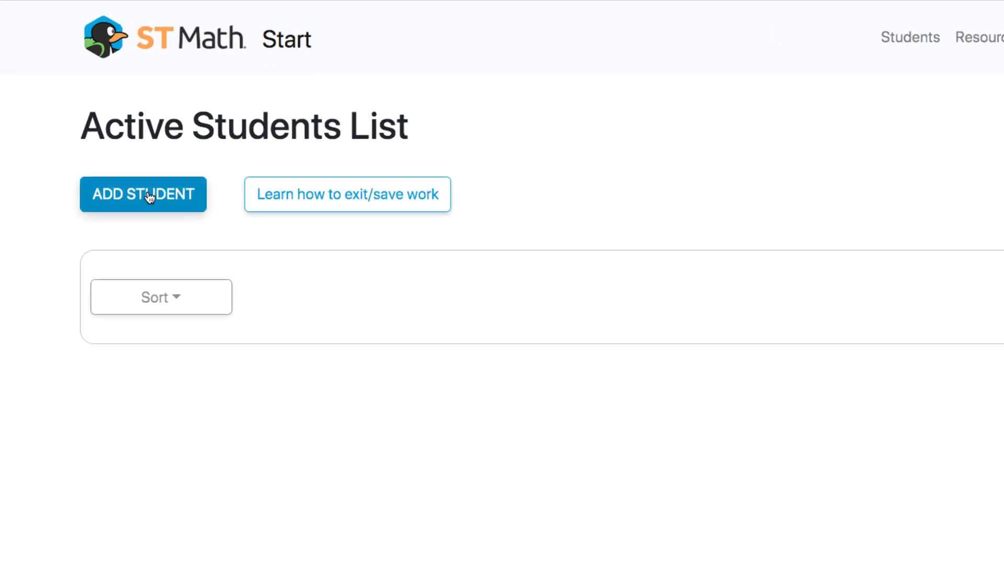
- Add a student with first and last name, grade Kindergarten, and save
{"action": "left_click", "coordinate": [149, 197]}
{"action": "left_click", "coordinate": [338, 283]}
{"action": "type", "text": "Brad"}
{"action": "key", "text": "Tab"}
{"action": "type", "text": "P"}
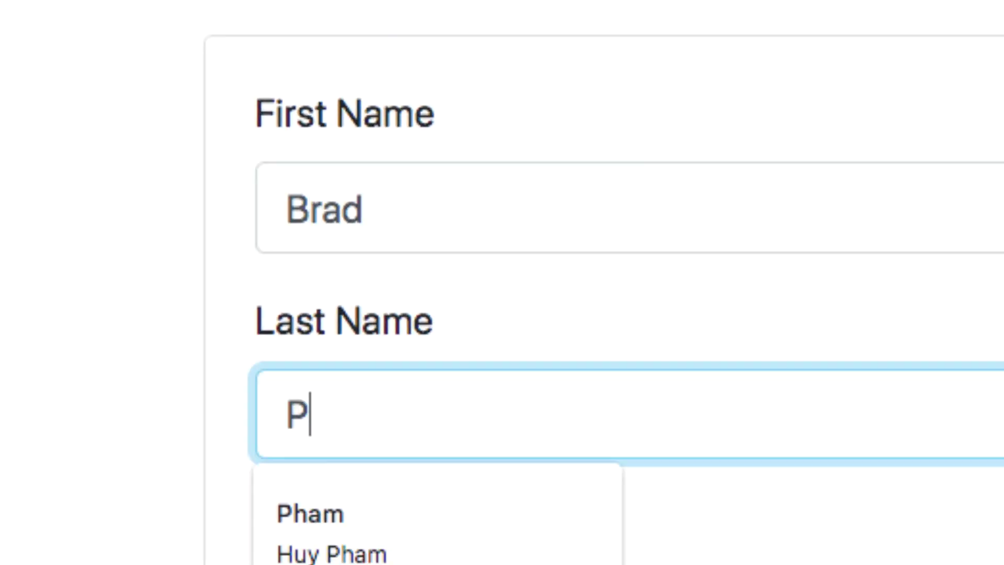
{"action": "type", "text": "itt"}
{"action": "key", "text": "Tab"}
{"action": "left_click", "coordinate": [549, 114]}
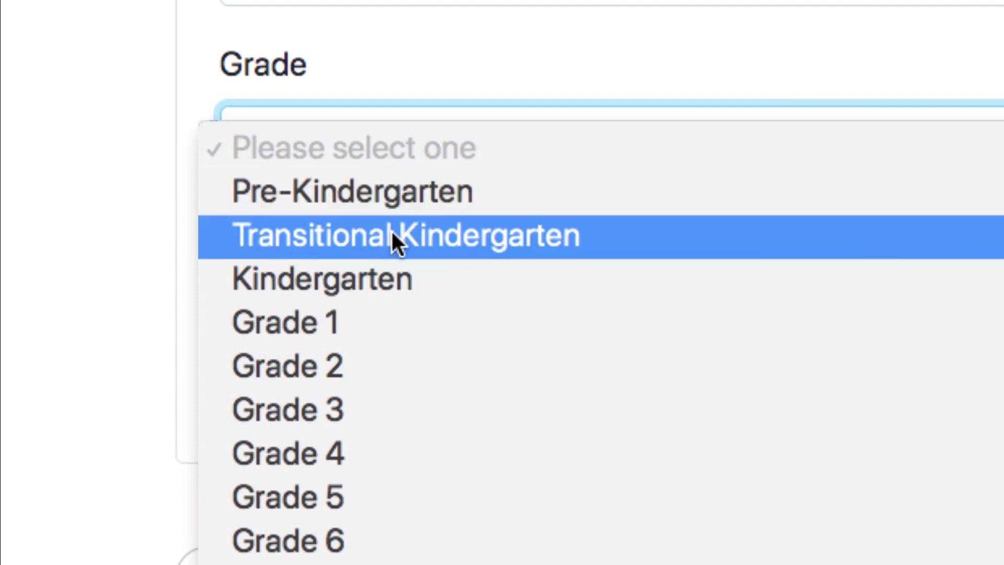
{"action": "left_click", "coordinate": [385, 281]}
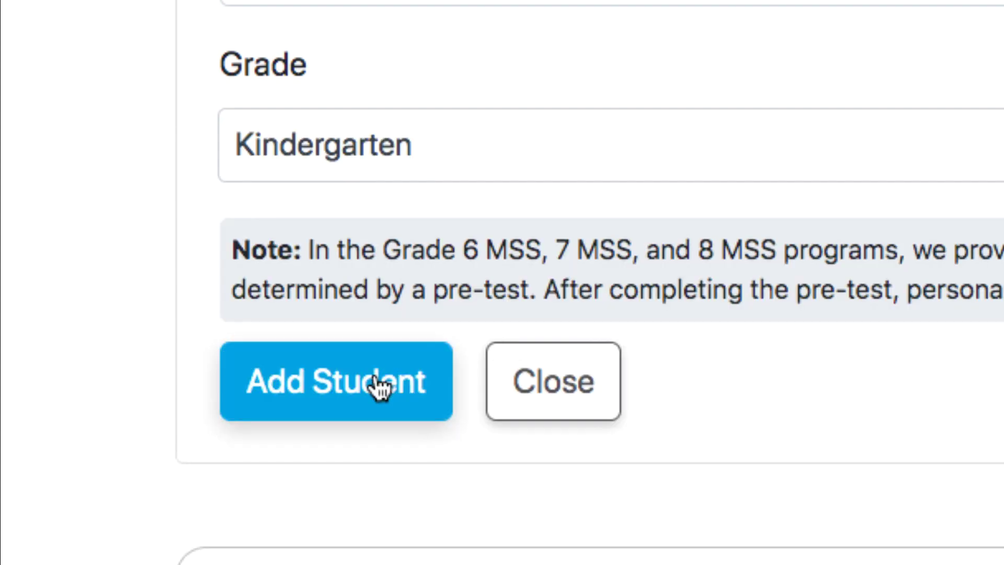
{"action": "left_click", "coordinate": [381, 386]}
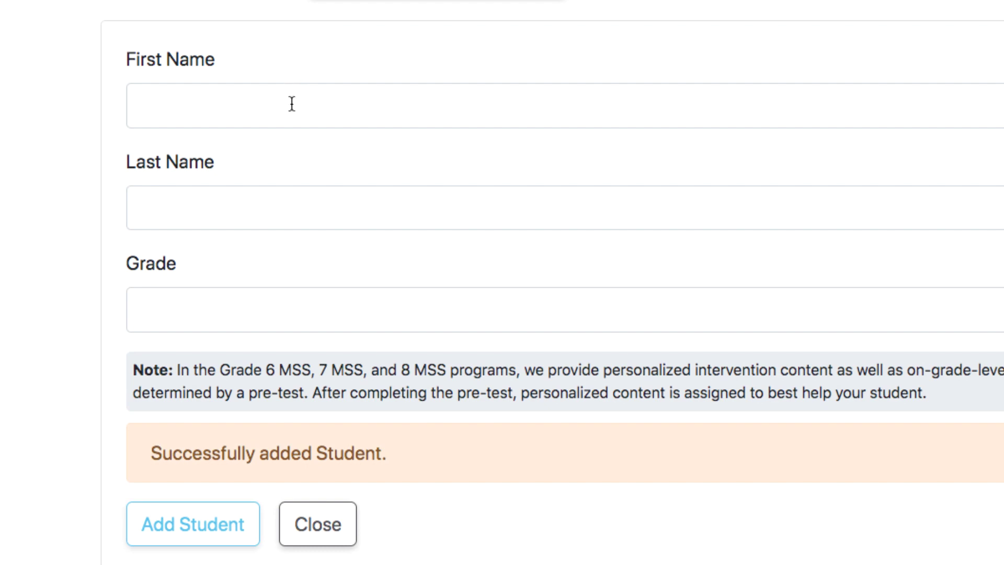
- Add a second student with first and last name in Grade 4, then close the form
{"action": "left_click", "coordinate": [291, 104]}
{"action": "type", "text": "Jennifer"}
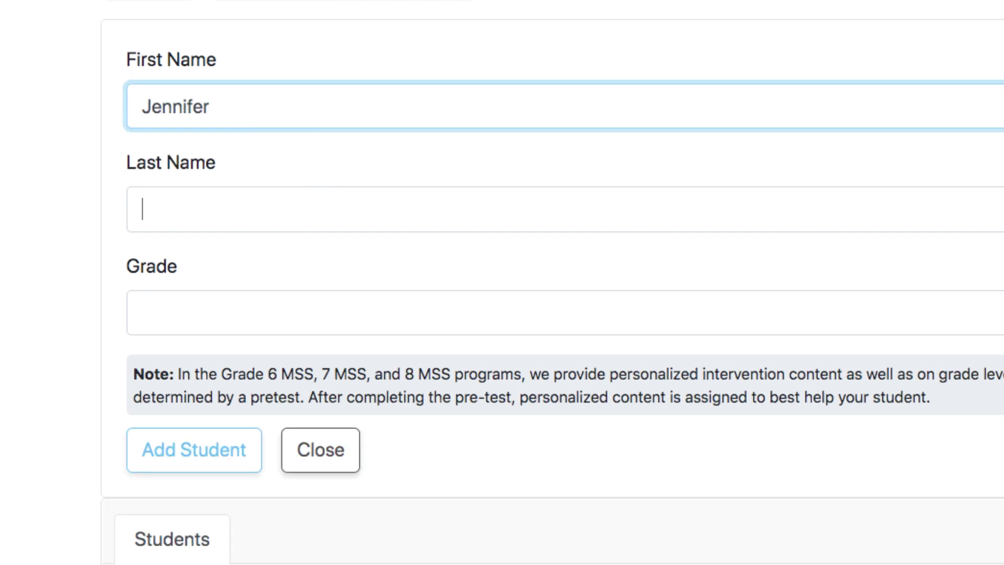
{"action": "key", "text": "Tab"}
{"action": "type", "text": "Aniston"}
{"action": "key", "text": "Tab"}
{"action": "left_click", "coordinate": [464, 312]}
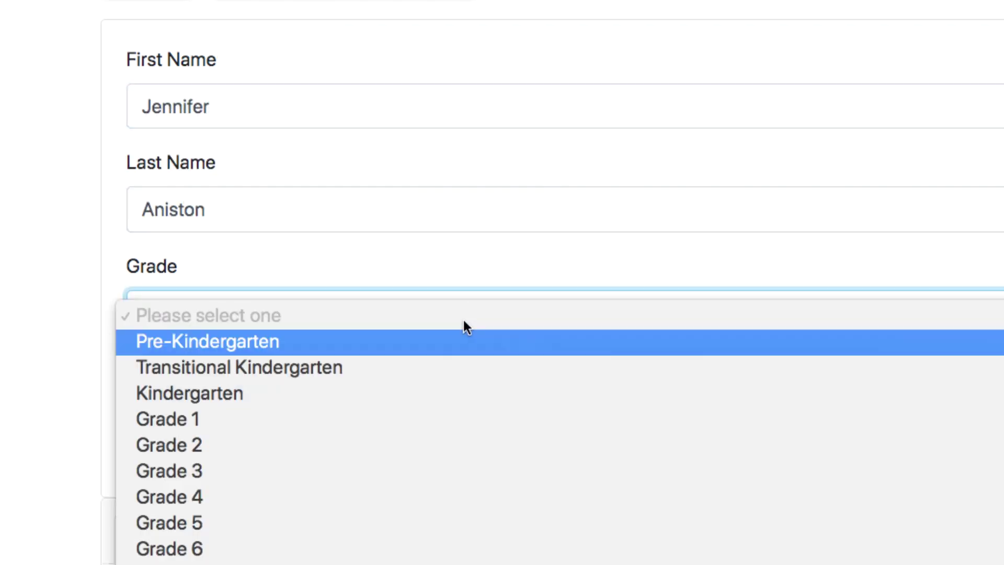
{"action": "left_click", "coordinate": [395, 495]}
{"action": "left_click", "coordinate": [193, 450]}
{"action": "left_click", "coordinate": [319, 530]}
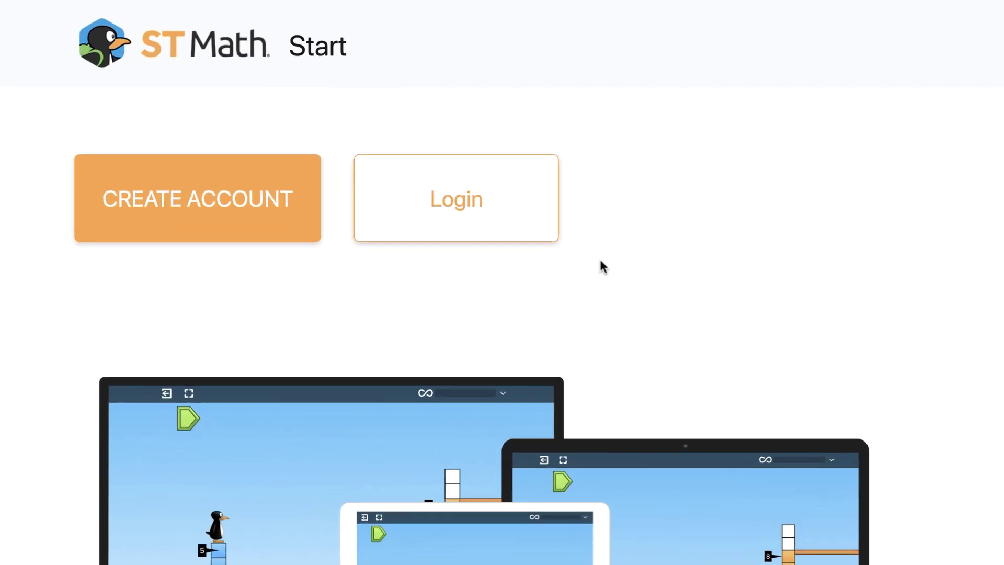
- Go from the Start page to the login page to sign in
{"action": "left_click", "coordinate": [658, 317]}
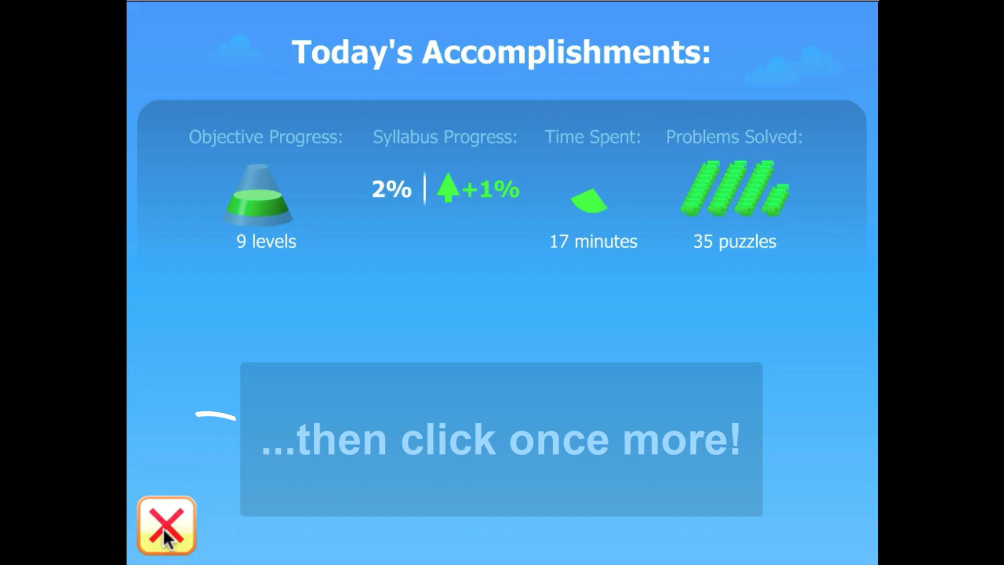
- Close the Today's Accomplishments summary with the red X
{"action": "left_click", "coordinate": [162, 526]}
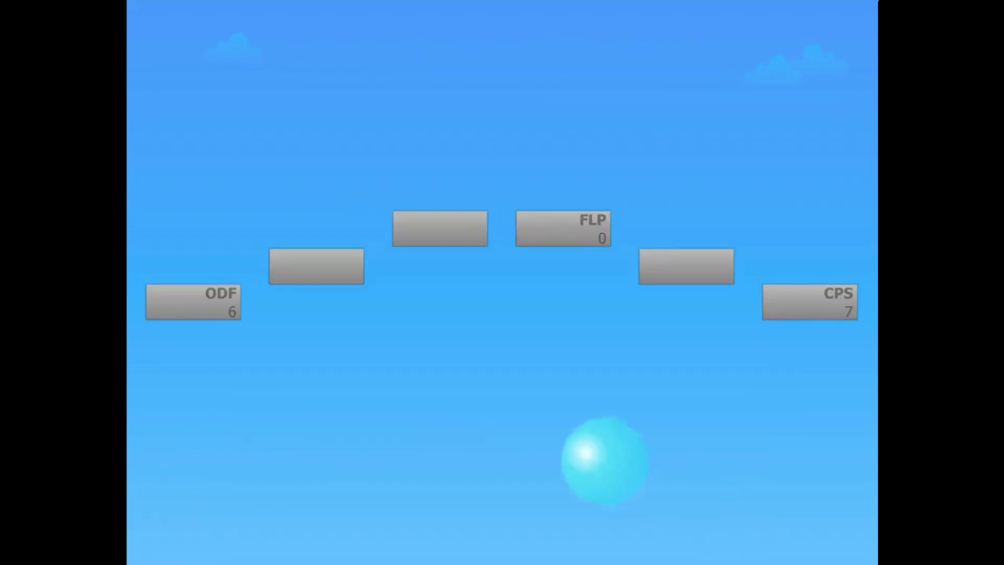